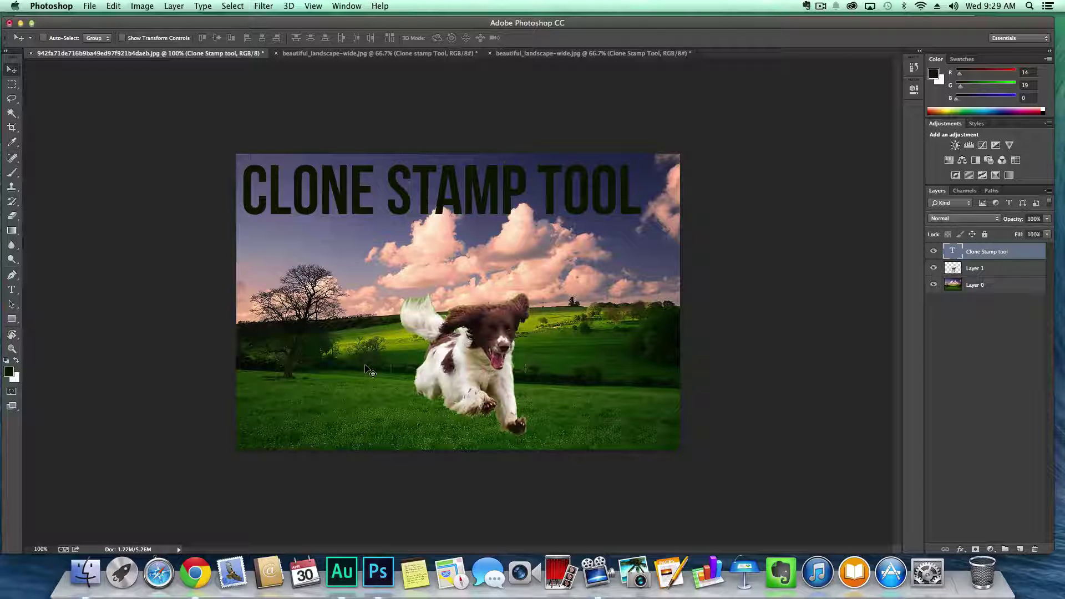
- Switch to the landscape image containing the wooden hut and float the toolbox over the canvas
click(329, 54)
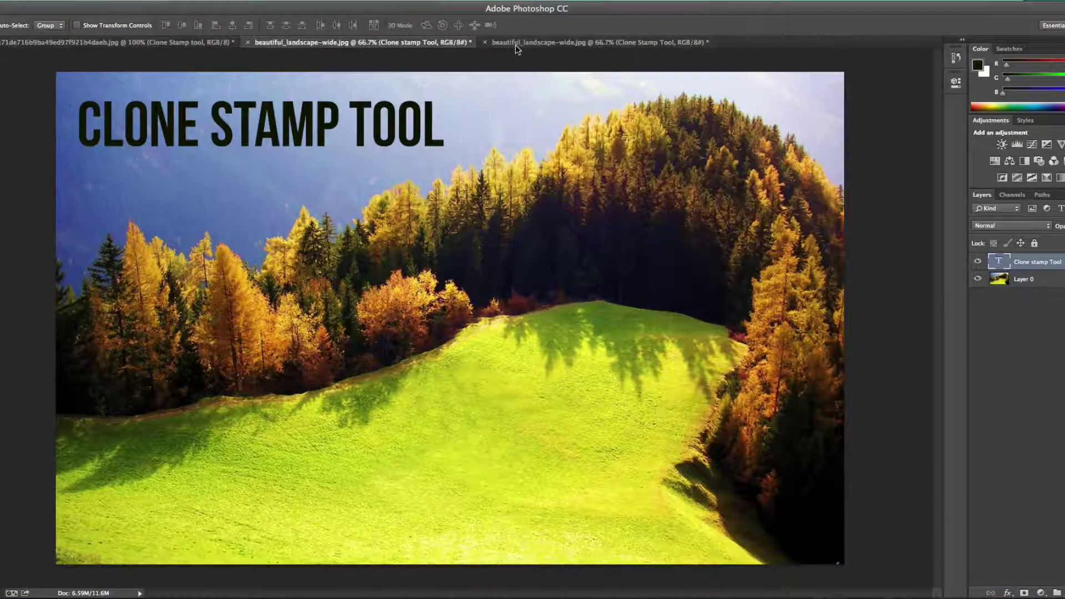
click(515, 45)
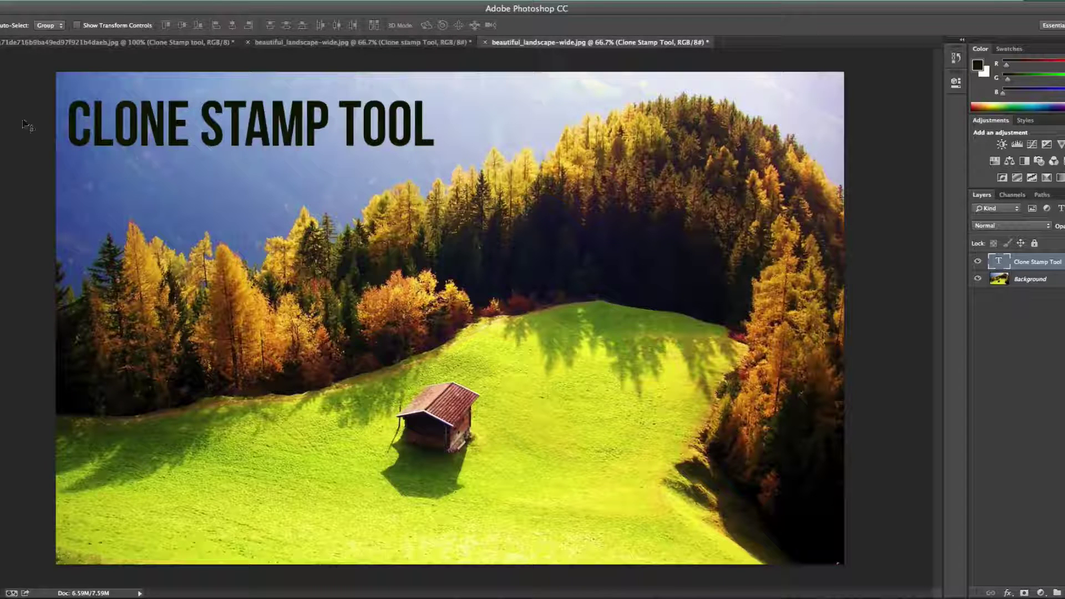
drag(6, 111, 129, 143)
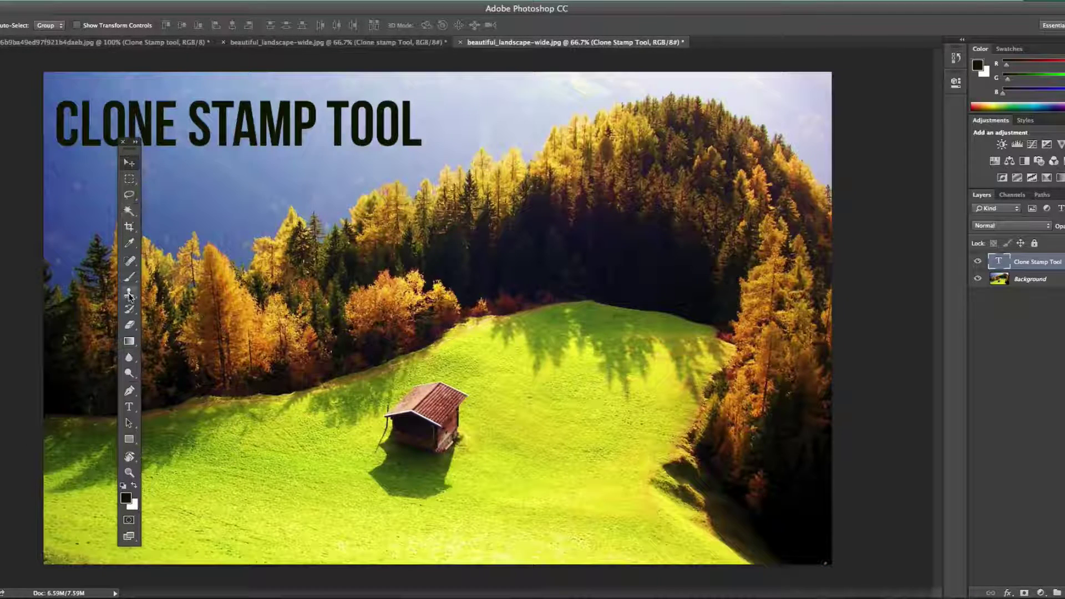
- Choose the Clone Stamp Tool and convert the locked Background into a regular layer named Layer 0
click(129, 293)
drag(128, 295, 166, 303)
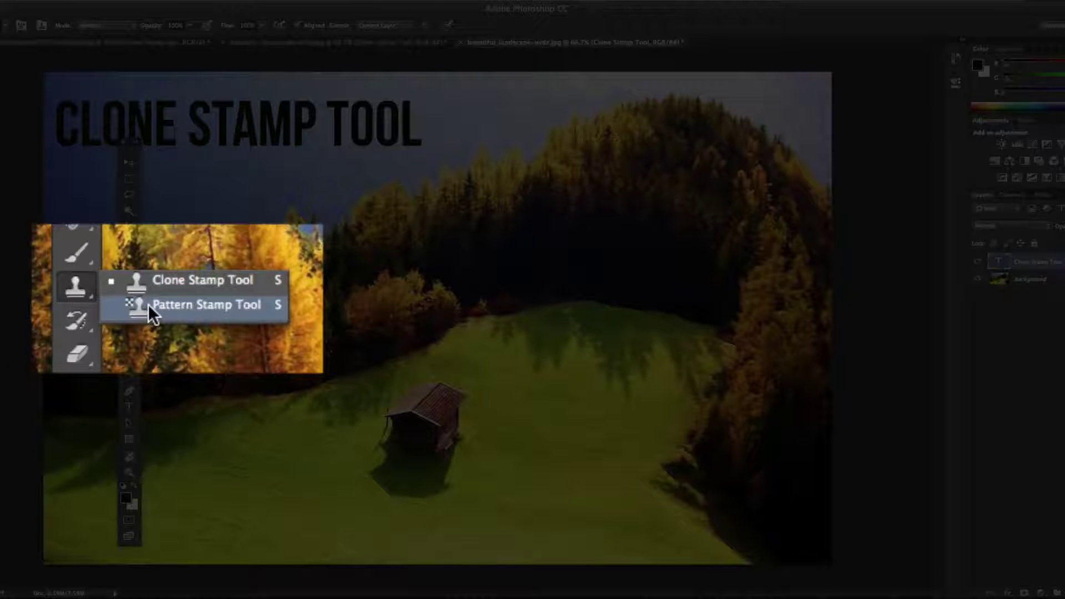
drag(164, 290, 164, 289)
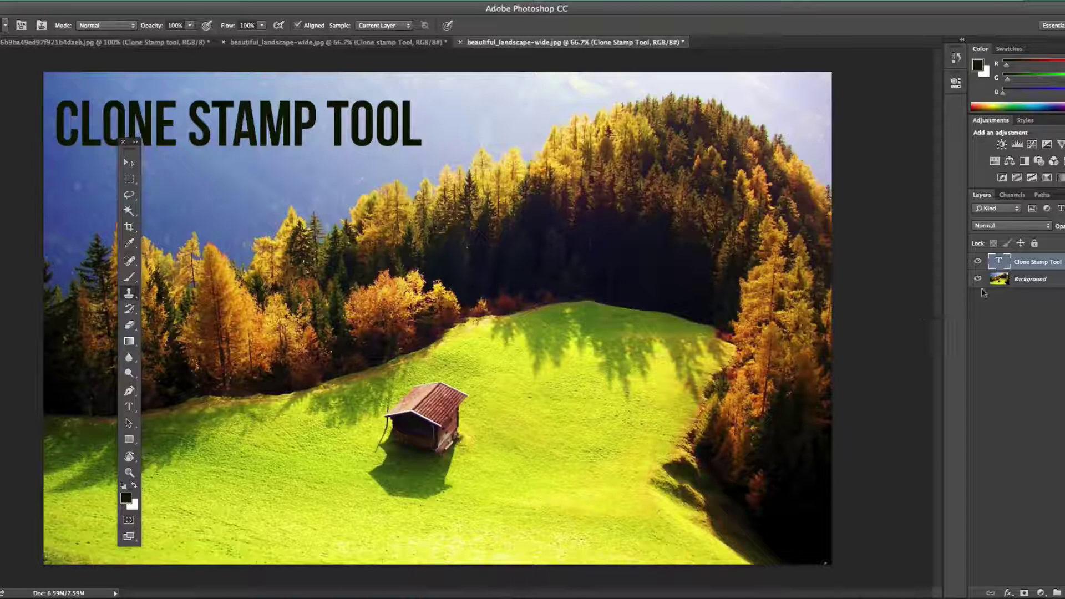
double_click(1048, 281)
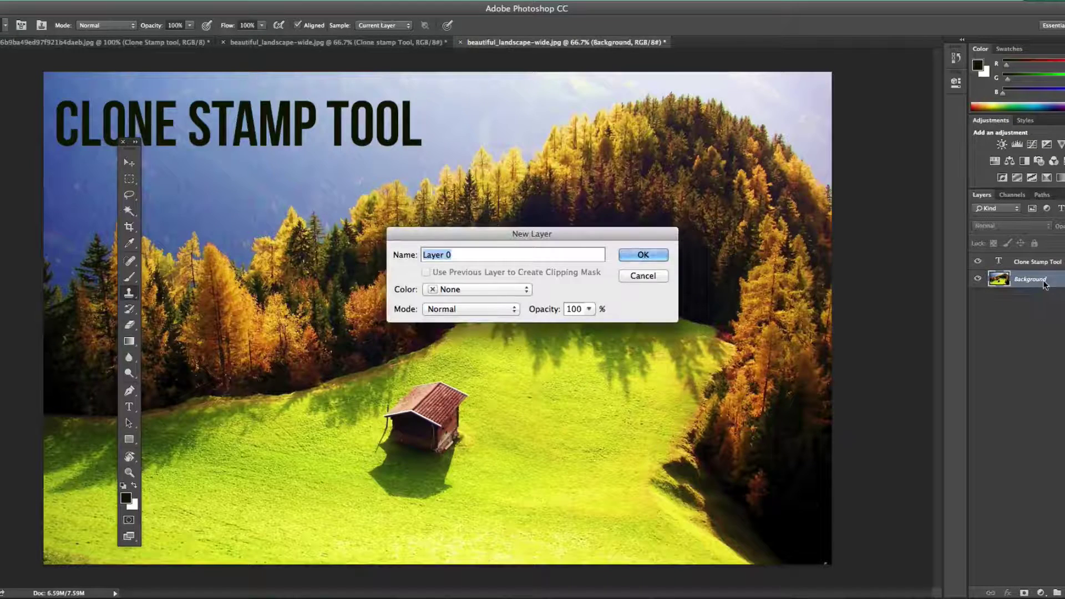
click(637, 256)
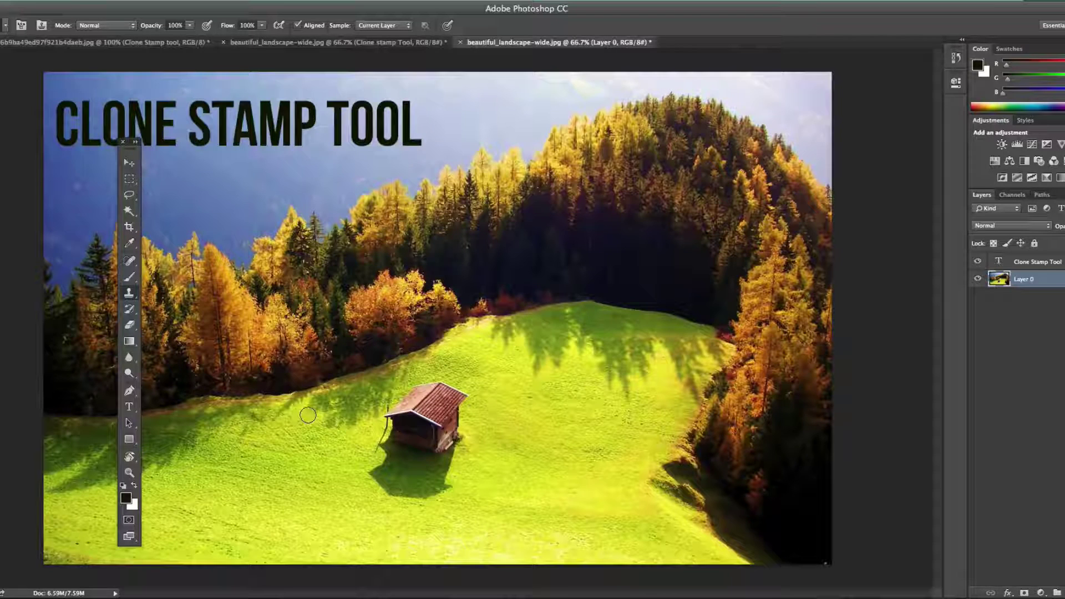
- Set the clone brush size to 44 px for working on the grass around the hut
key(alt)
right_click(346, 417)
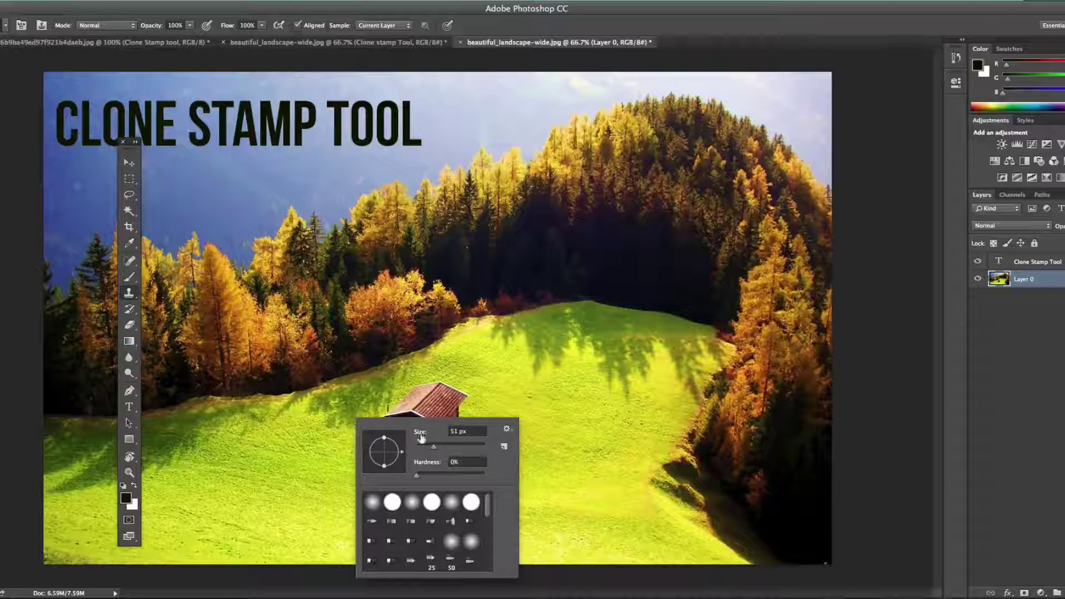
drag(433, 446, 436, 450)
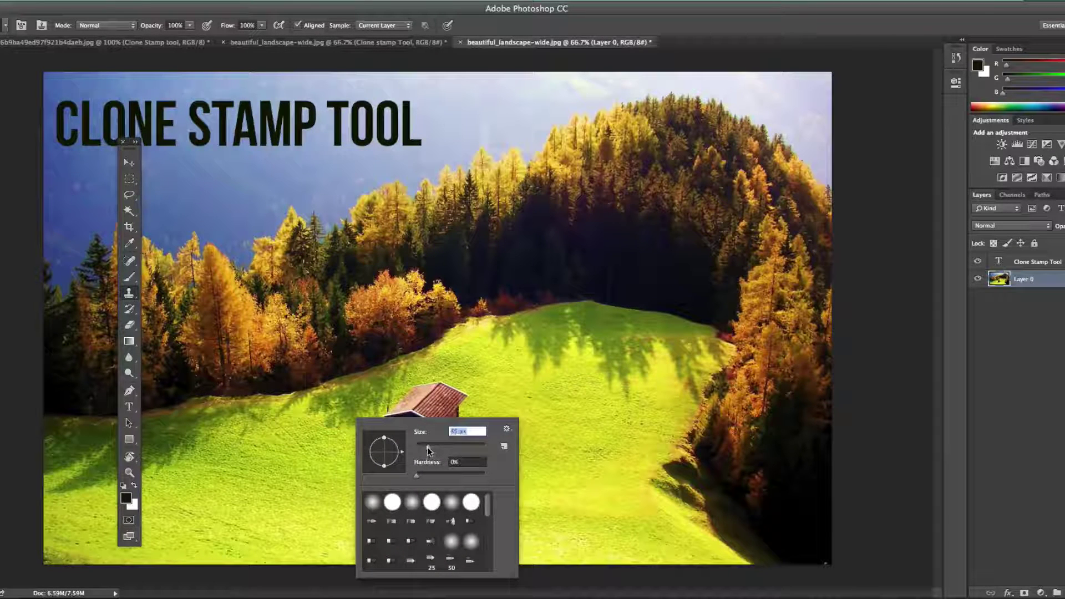
drag(427, 447, 430, 447)
click(356, 436)
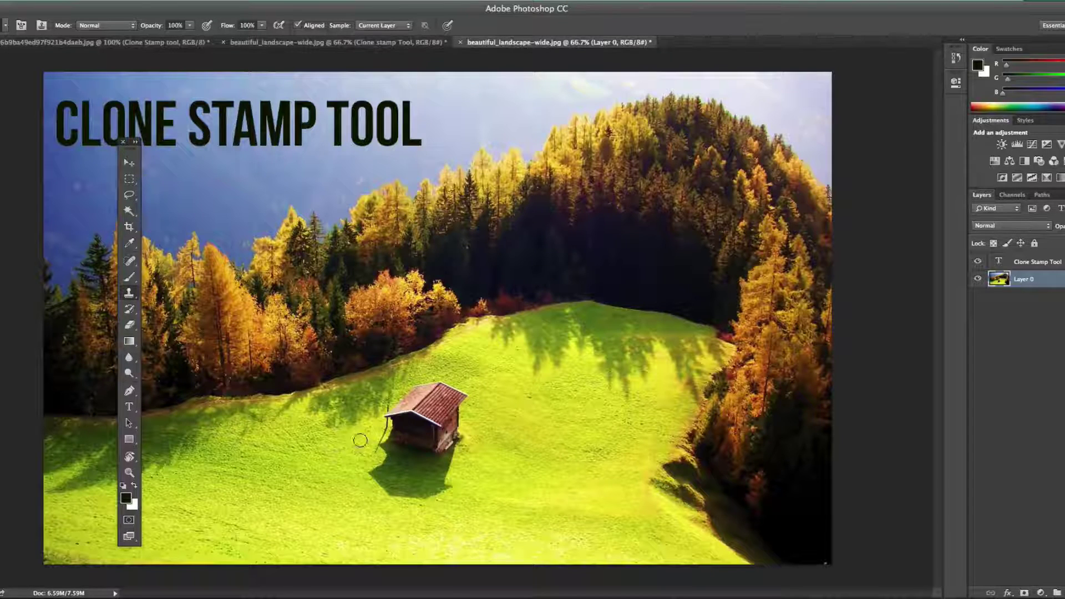
- Clone nearby grass over the hut and its shadow, and touch up the patched meadow until it blends
mouse_move(366, 438)
mouse_down()
mouse_move(409, 404)
mouse_move(384, 423)
mouse_move(373, 450)
mouse_move(382, 476)
mouse_move(367, 470)
mouse_move(383, 484)
mouse_move(373, 486)
mouse_move(458, 493)
mouse_move(381, 472)
mouse_move(462, 465)
mouse_move(381, 462)
mouse_move(446, 427)
mouse_move(433, 428)
mouse_move(423, 401)
mouse_move(384, 427)
mouse_move(415, 444)
mouse_move(426, 389)
mouse_move(424, 448)
mouse_move(431, 397)
mouse_move(447, 397)
mouse_move(456, 442)
mouse_move(453, 387)
mouse_up()
mouse_move(409, 449)
mouse_down()
mouse_move(472, 437)
mouse_move(414, 437)
mouse_move(423, 398)
mouse_move(429, 446)
mouse_move(419, 394)
mouse_move(398, 437)
mouse_move(417, 397)
mouse_up()
mouse_move(394, 440)
mouse_down()
mouse_move(403, 388)
mouse_move(427, 382)
mouse_move(467, 400)
mouse_move(452, 434)
mouse_move(457, 395)
mouse_move(435, 430)
mouse_move(441, 394)
mouse_move(395, 438)
mouse_move(457, 422)
mouse_move(392, 473)
mouse_move(461, 439)
mouse_move(403, 467)
mouse_move(459, 431)
mouse_move(413, 460)
mouse_move(386, 487)
mouse_move(454, 445)
mouse_move(398, 489)
mouse_move(455, 447)
mouse_move(422, 494)
mouse_move(458, 454)
mouse_move(444, 500)
mouse_move(468, 438)
mouse_move(437, 492)
mouse_move(462, 444)
mouse_move(364, 482)
mouse_move(460, 452)
mouse_move(386, 479)
mouse_move(456, 460)
mouse_move(431, 481)
mouse_move(467, 459)
mouse_move(413, 473)
mouse_move(438, 490)
mouse_move(464, 472)
mouse_move(459, 490)
mouse_move(472, 458)
mouse_up()
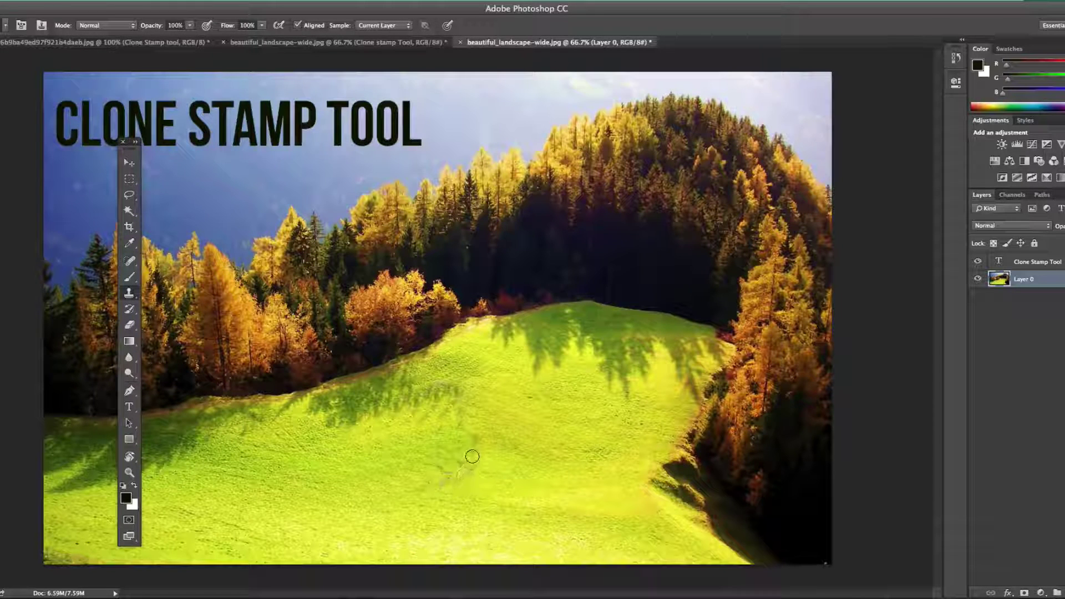
mouse_move(425, 387)
mouse_down()
mouse_move(444, 382)
mouse_move(422, 401)
mouse_move(468, 389)
mouse_move(445, 383)
mouse_move(421, 402)
mouse_move(469, 388)
mouse_move(405, 410)
mouse_move(435, 452)
mouse_move(457, 395)
mouse_move(353, 405)
mouse_up()
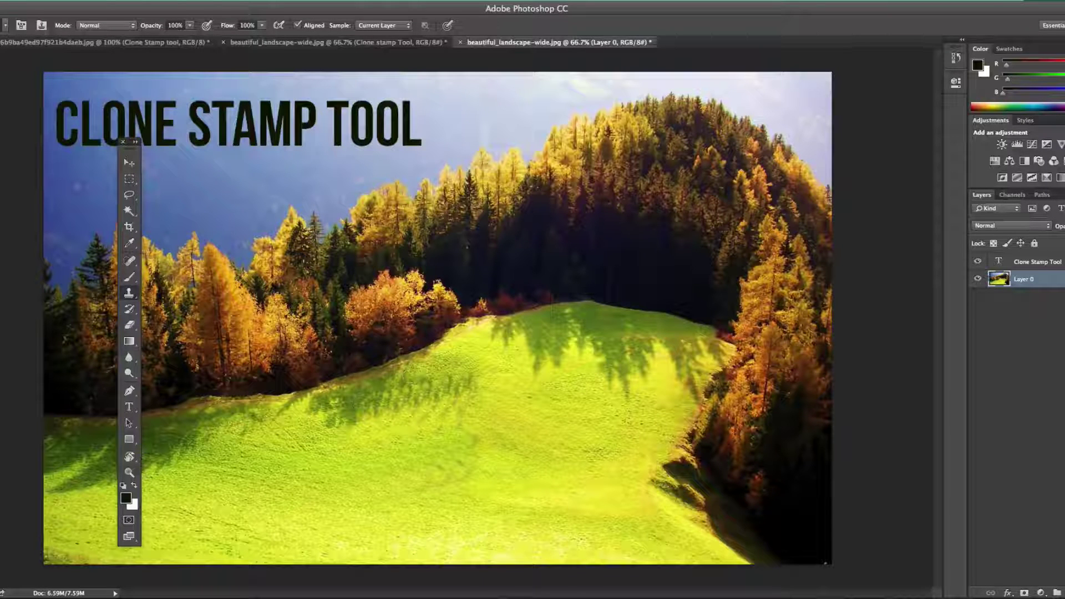
mouse_move(466, 476)
mouse_down()
mouse_move(433, 483)
mouse_move(474, 463)
mouse_move(416, 487)
mouse_move(480, 471)
mouse_move(468, 463)
mouse_move(466, 393)
mouse_move(453, 431)
mouse_move(460, 384)
mouse_move(436, 437)
mouse_move(449, 382)
mouse_move(465, 387)
mouse_move(423, 403)
mouse_move(470, 401)
mouse_move(454, 410)
mouse_move(451, 366)
mouse_move(447, 420)
mouse_move(433, 420)
mouse_move(471, 401)
mouse_move(462, 434)
mouse_move(466, 401)
mouse_move(445, 442)
mouse_move(479, 443)
mouse_up()
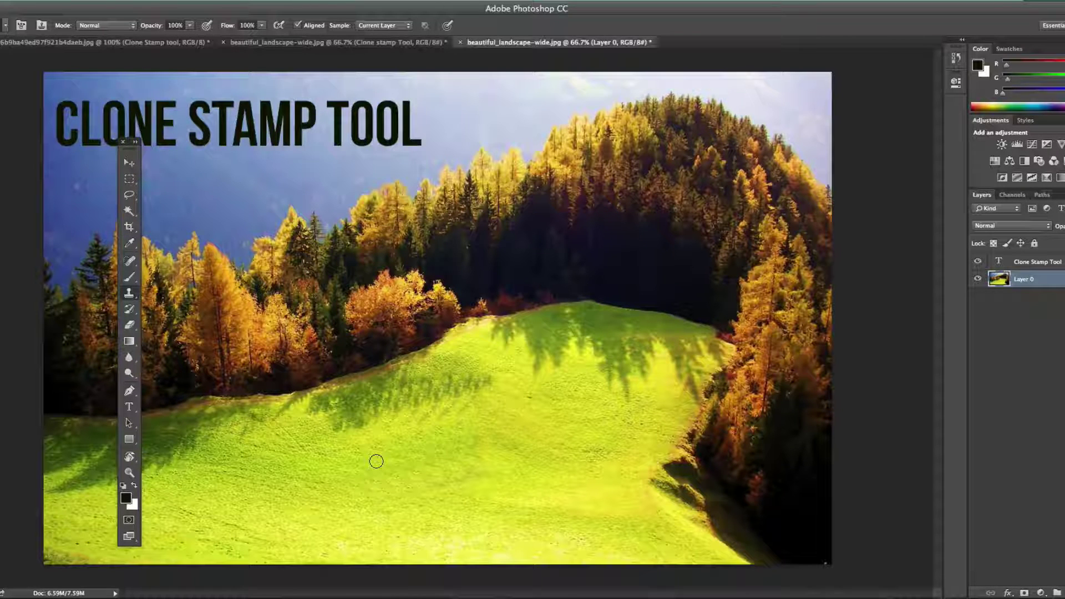
- Switch to the image of the running dog and activate the Clone Stamp Tool there
click(111, 42)
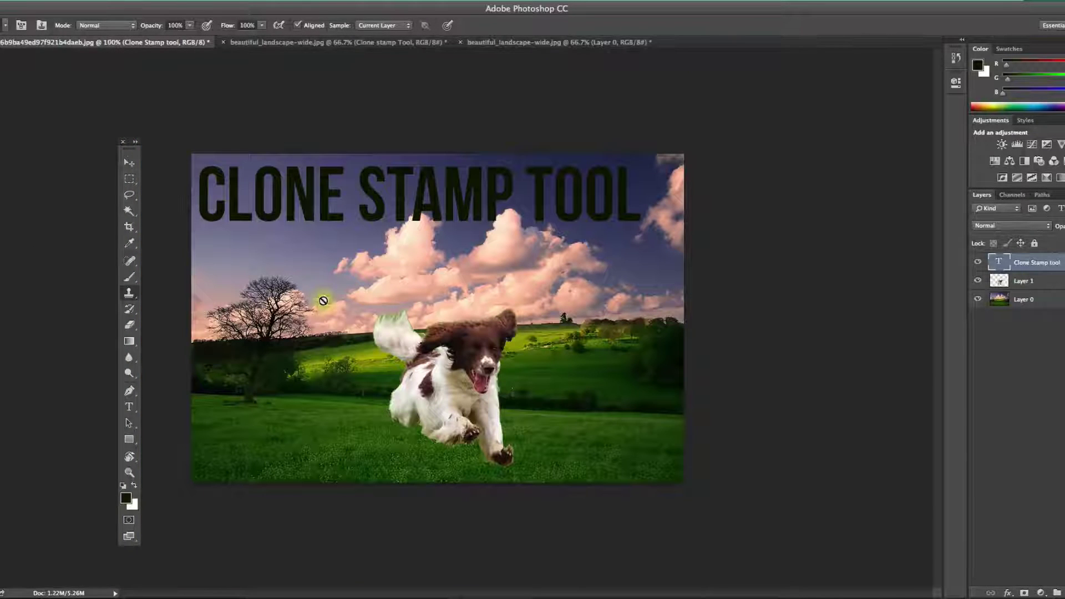
click(127, 165)
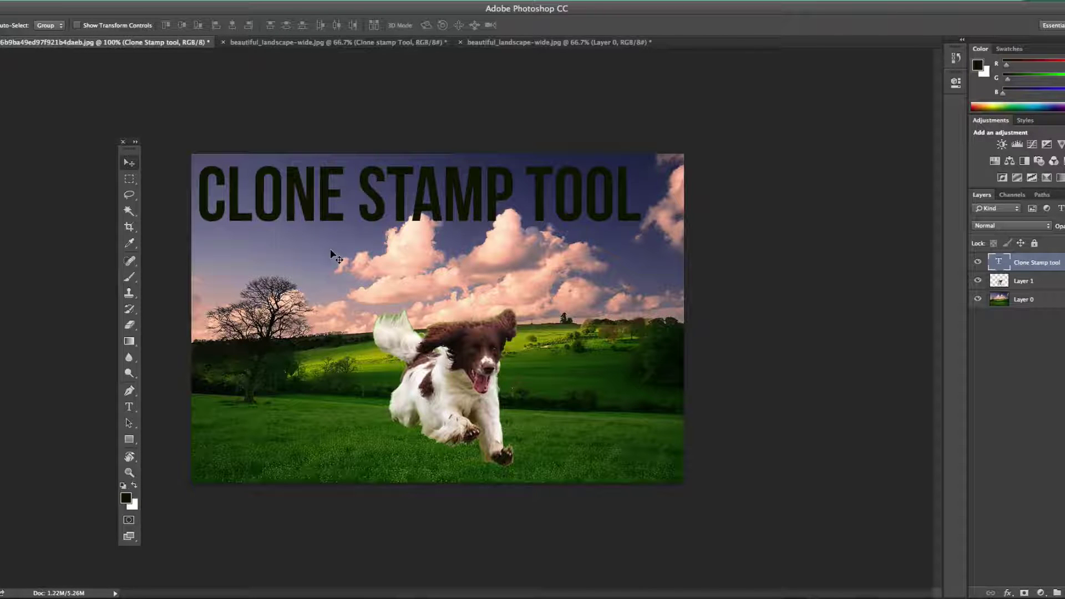
click(129, 294)
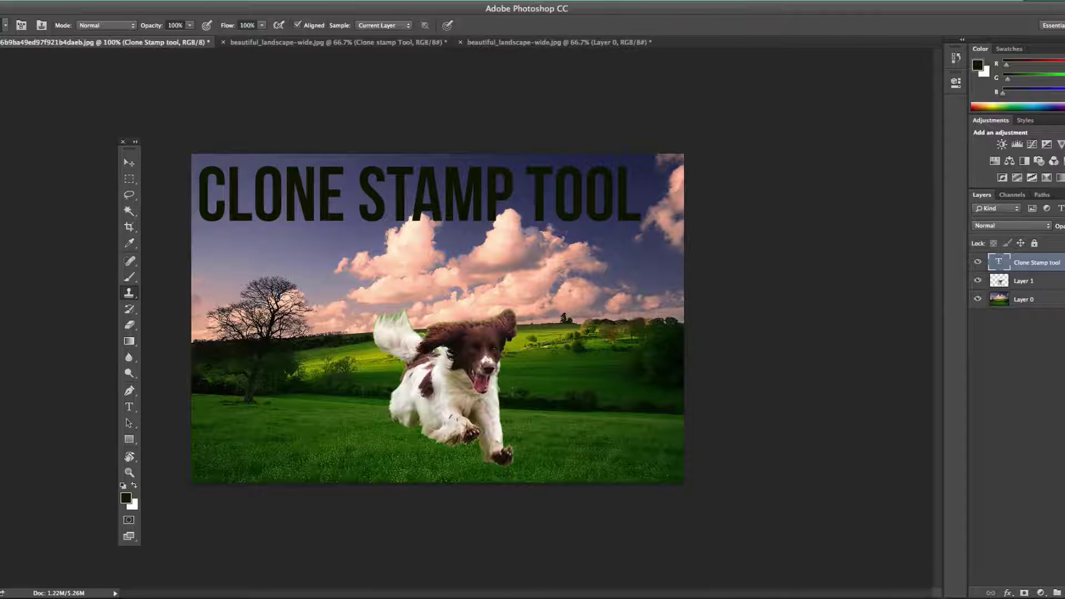
click(1026, 304)
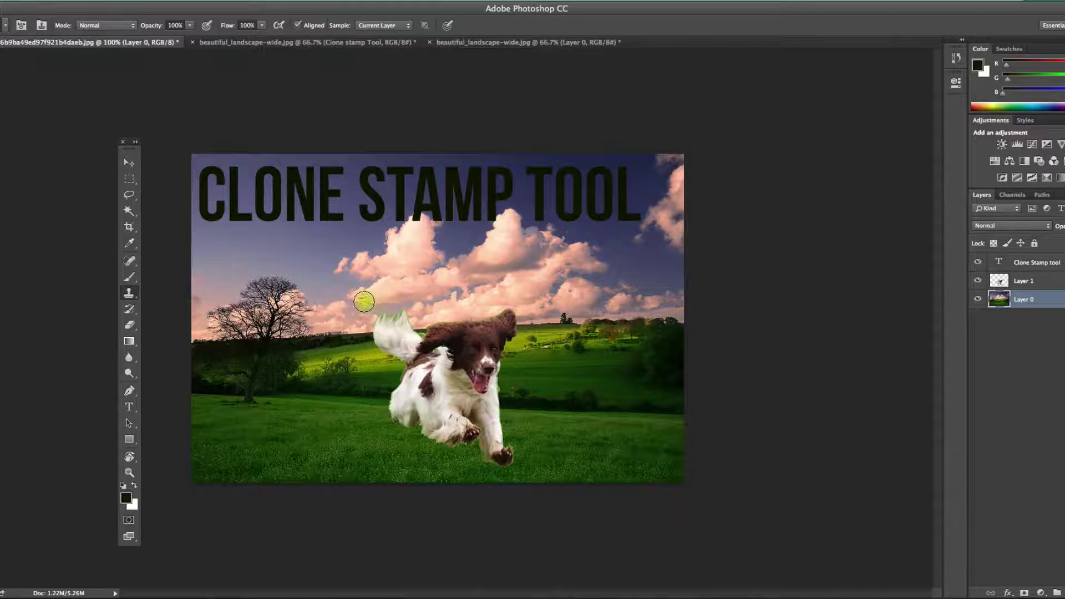
click(1025, 281)
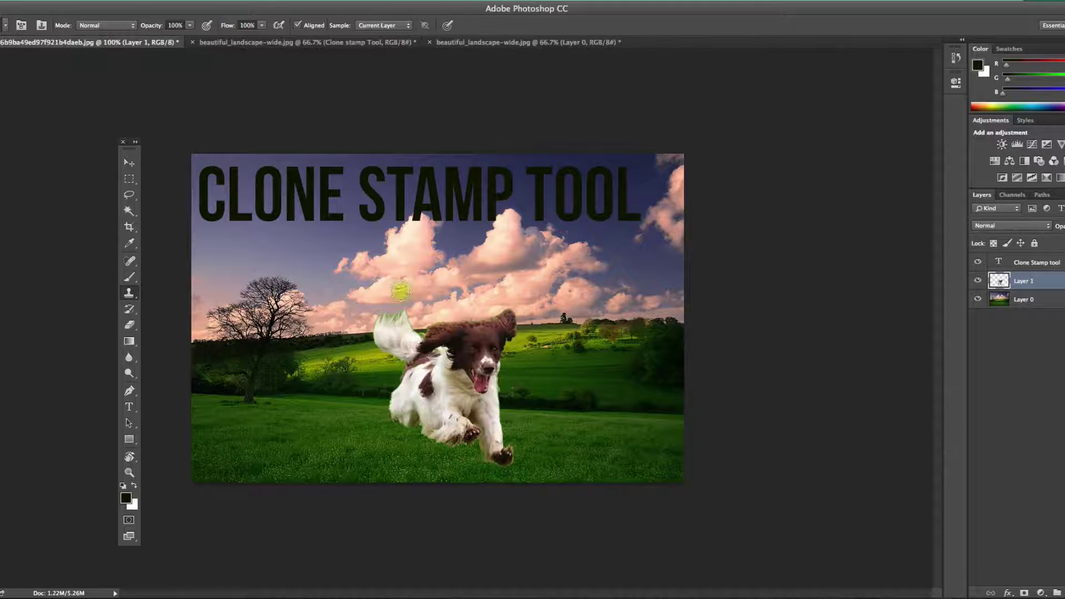
click(1015, 266)
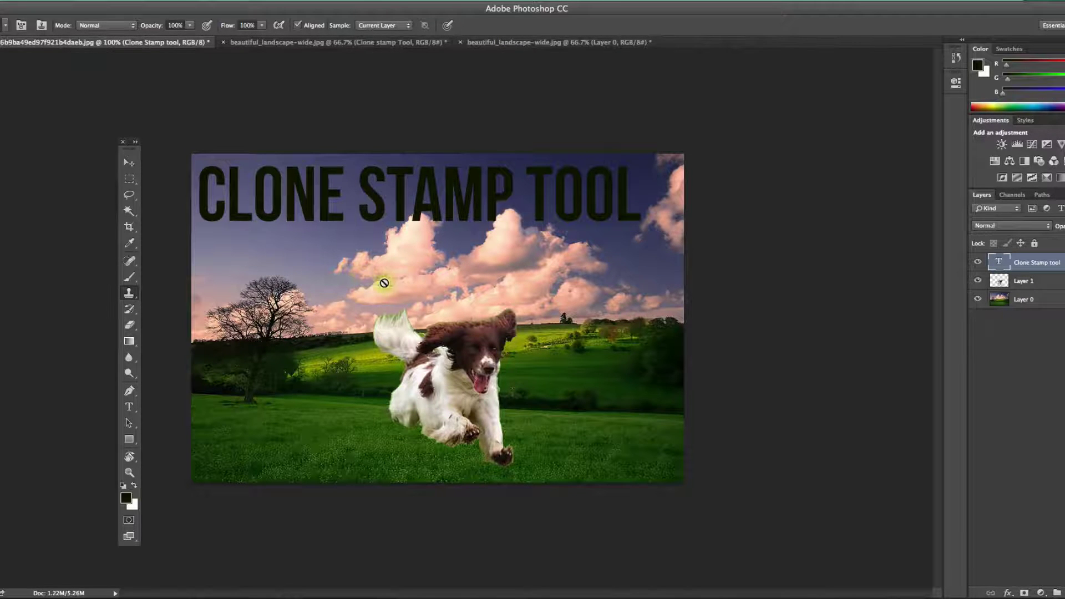
- Sample the sky beside the dog's tail on Layer 0 as clone source and make Layer 1 active
click(1039, 299)
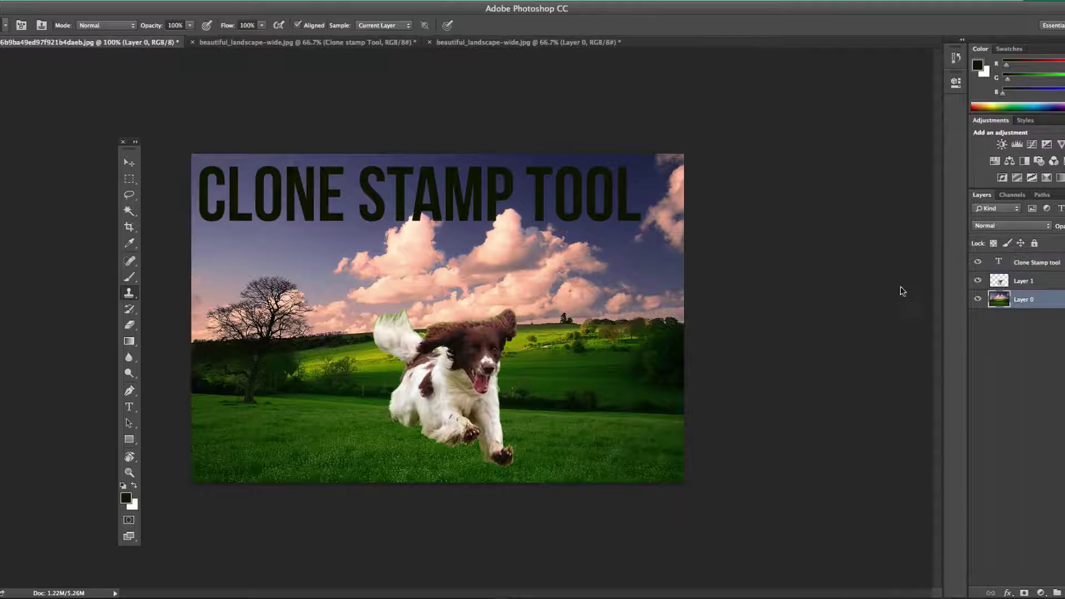
alt+click(377, 310)
click(1023, 281)
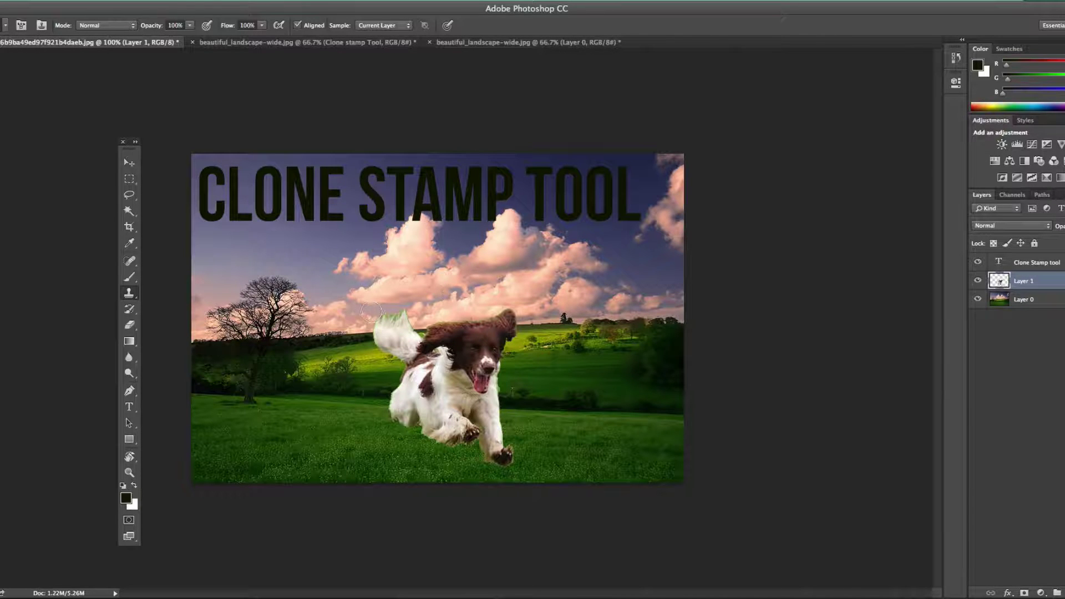
- Try to clone the sampled sky over the green-tinted tip of the dog's tail with the large brush
drag(371, 312, 394, 312)
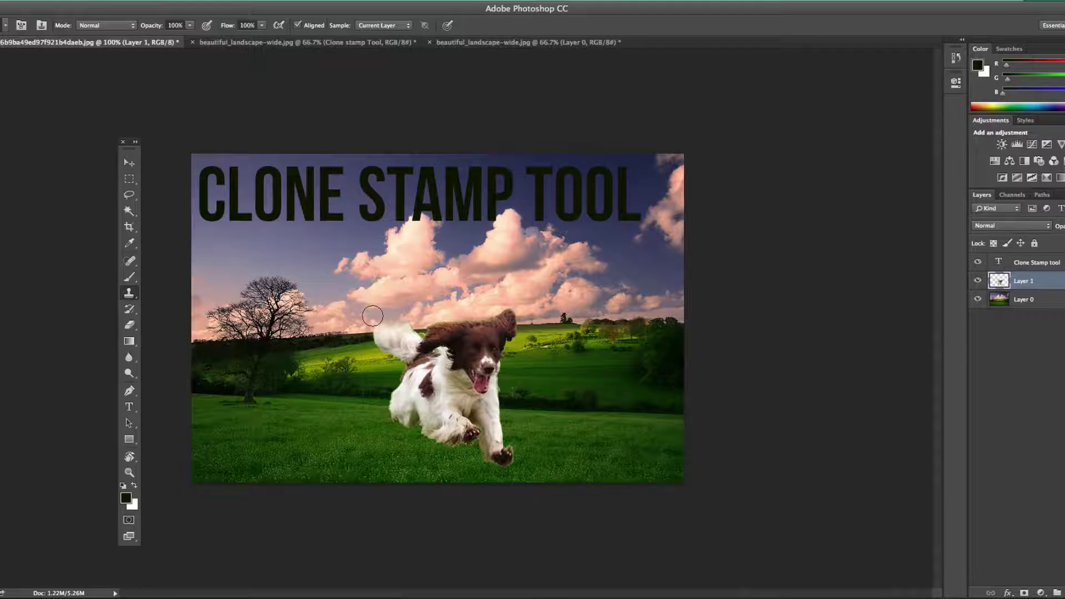
drag(372, 313, 370, 311)
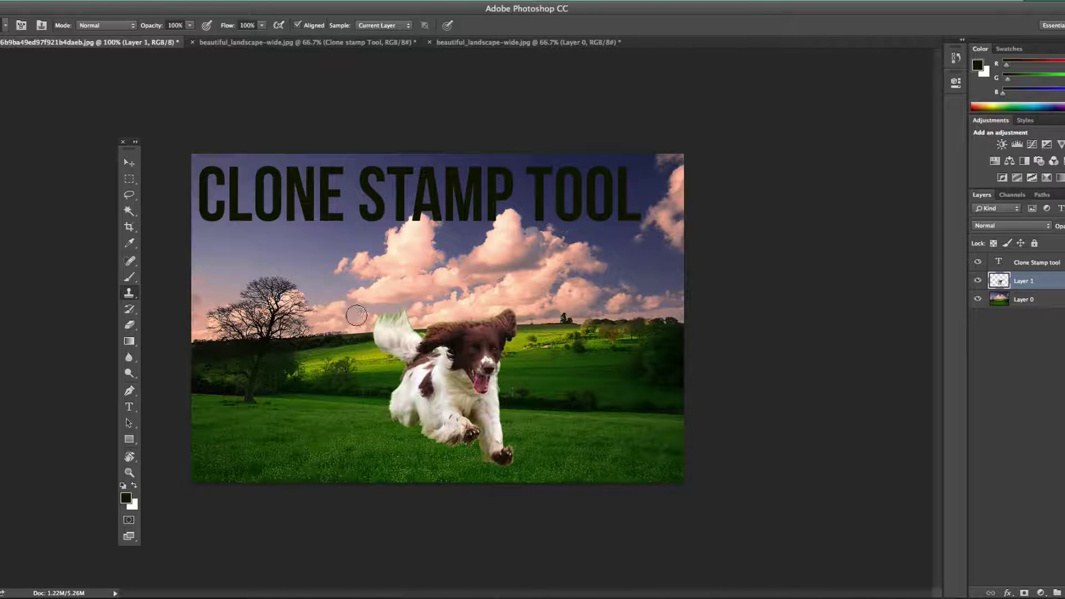
- Reduce the clone brush size and clone sky over the green fringe of the tail and above the dog's head
right_click(368, 313)
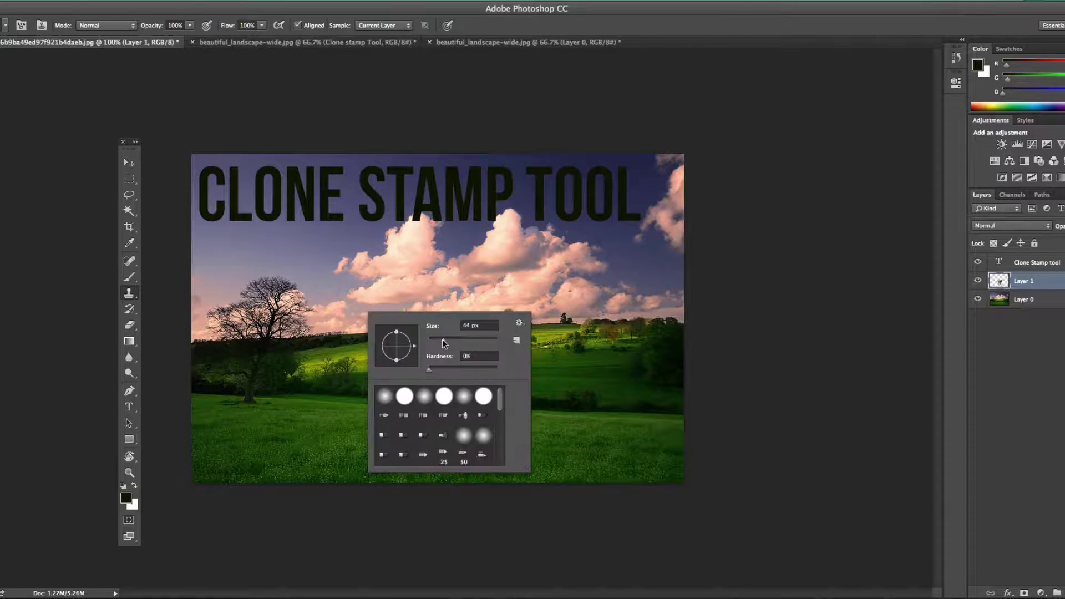
drag(442, 339, 432, 342)
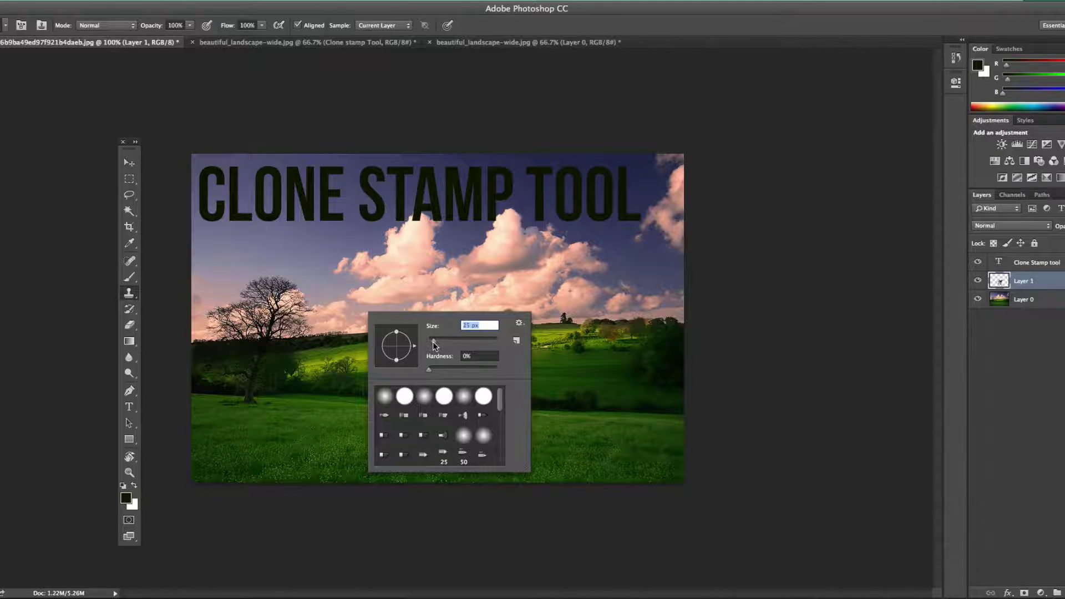
click(357, 313)
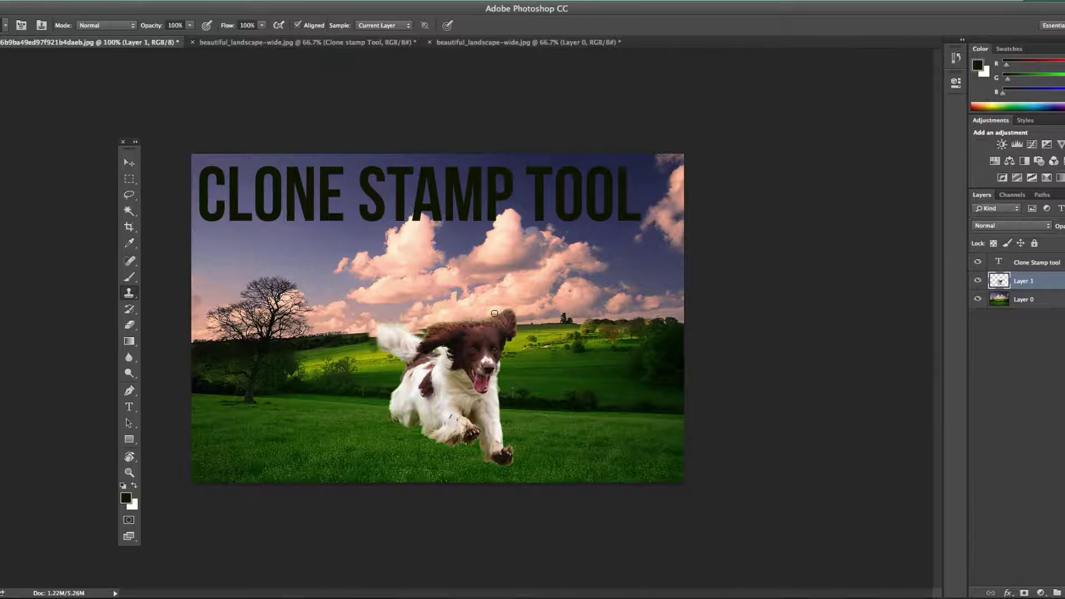
drag(474, 317, 465, 319)
- Resample the background on Layer 0 and clone it on Layer 1 along the top edge of the dog's ear and head
click(1045, 300)
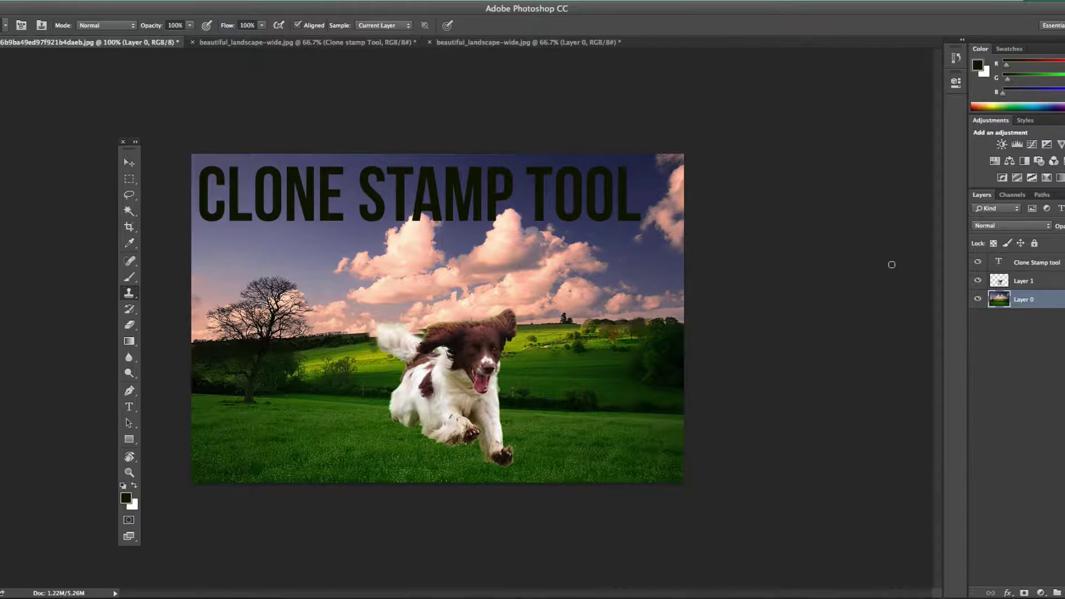
click(1038, 282)
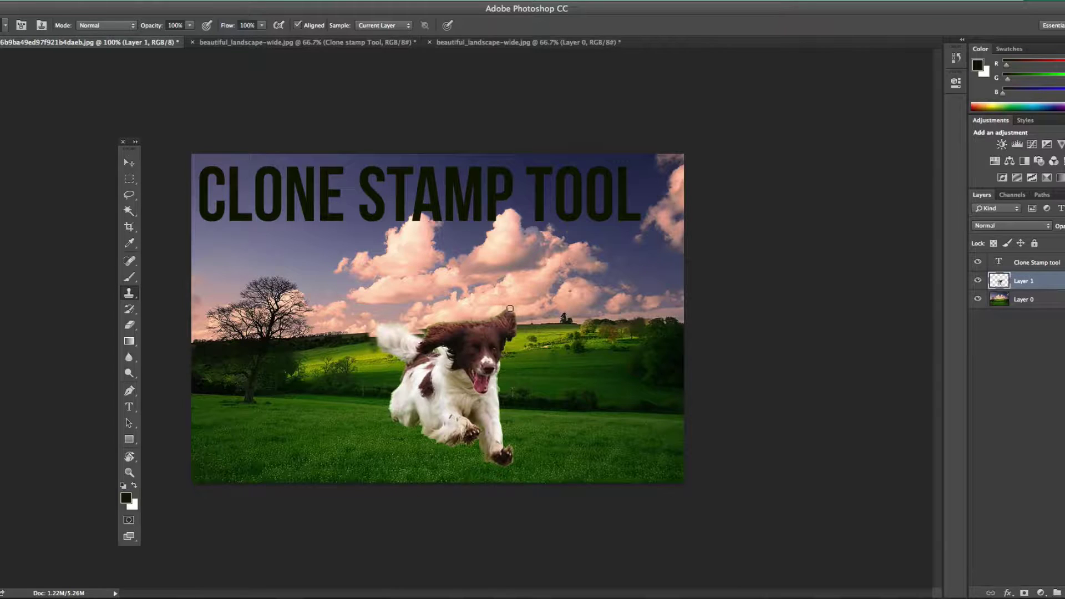
mouse_move(510, 309)
mouse_down()
mouse_move(436, 319)
mouse_move(423, 336)
mouse_up()
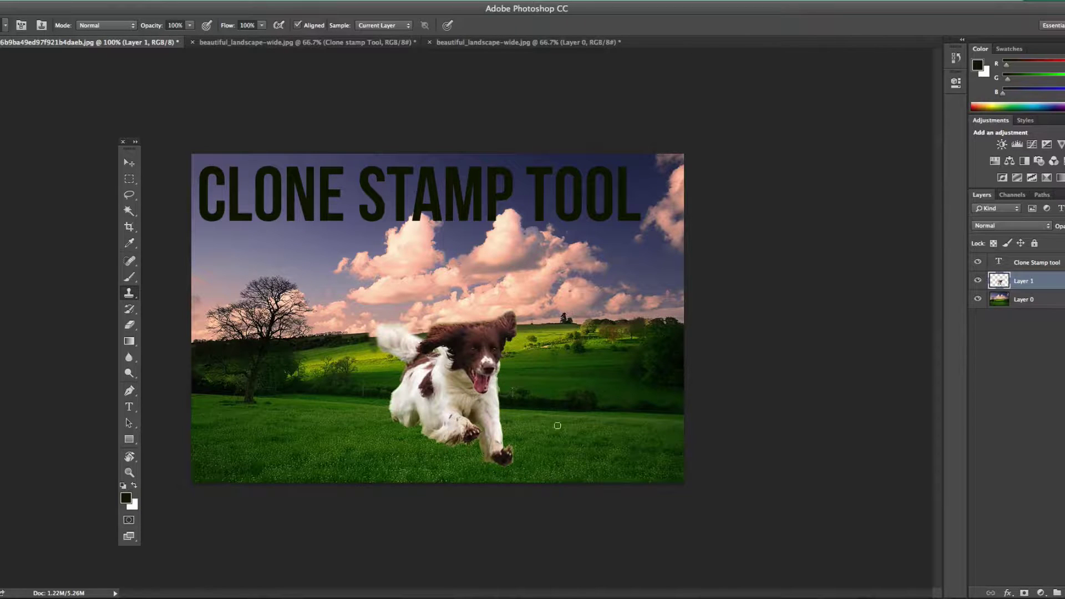
- Sample grass on Layer 0 and clone it on Layer 1 along the dog's lower edge from hind leg to front paw
click(1030, 299)
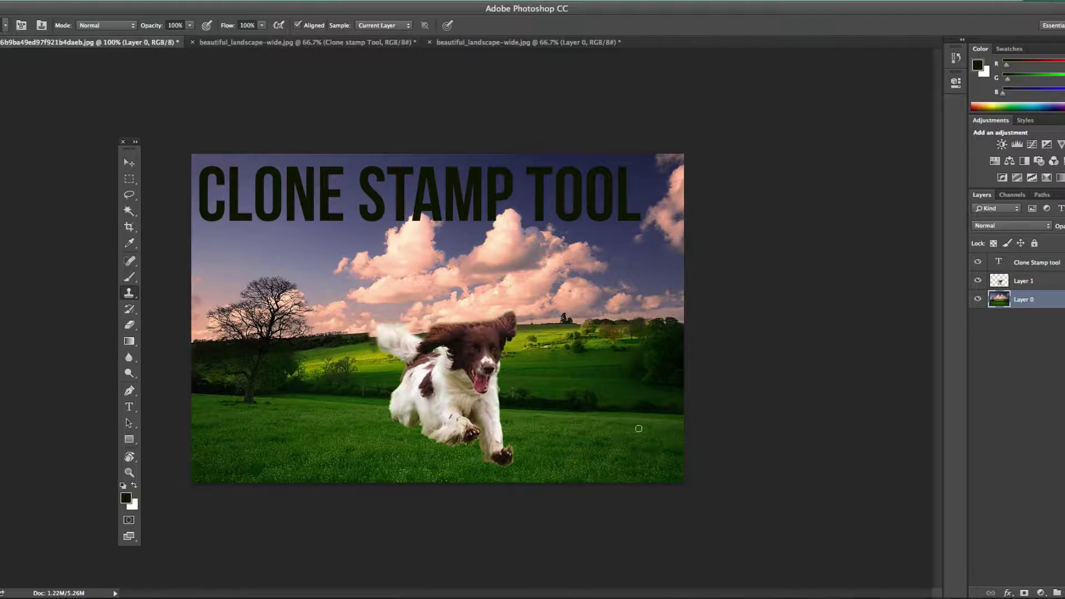
click(1023, 282)
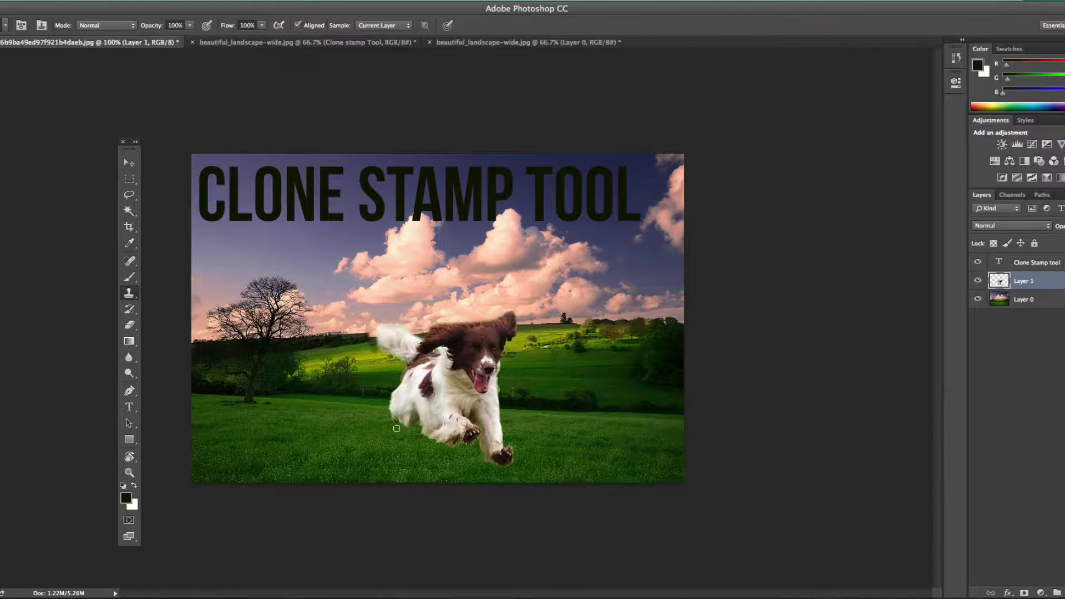
drag(392, 424, 487, 463)
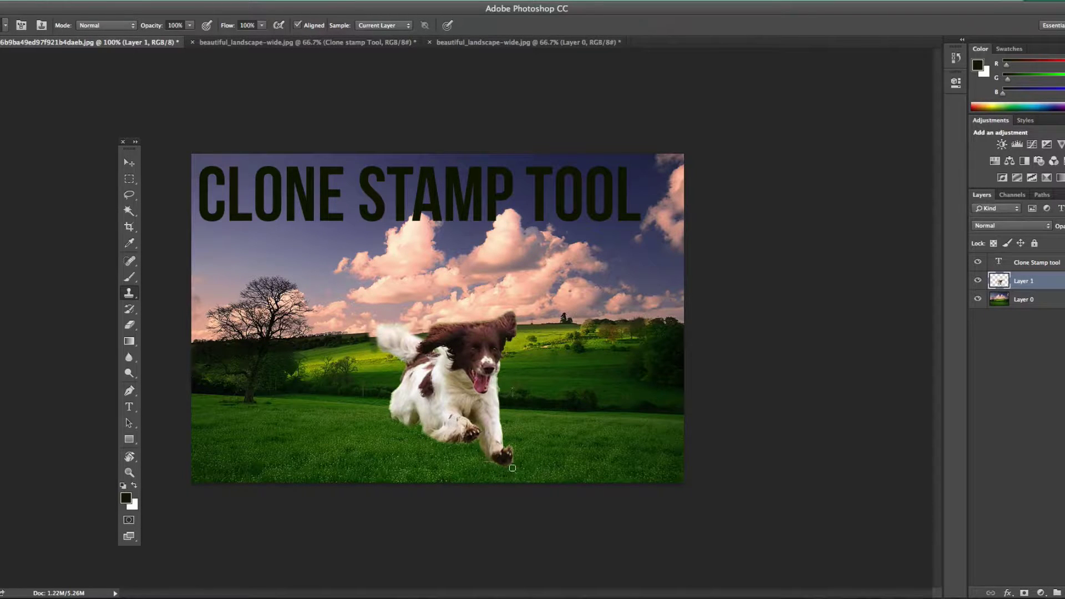